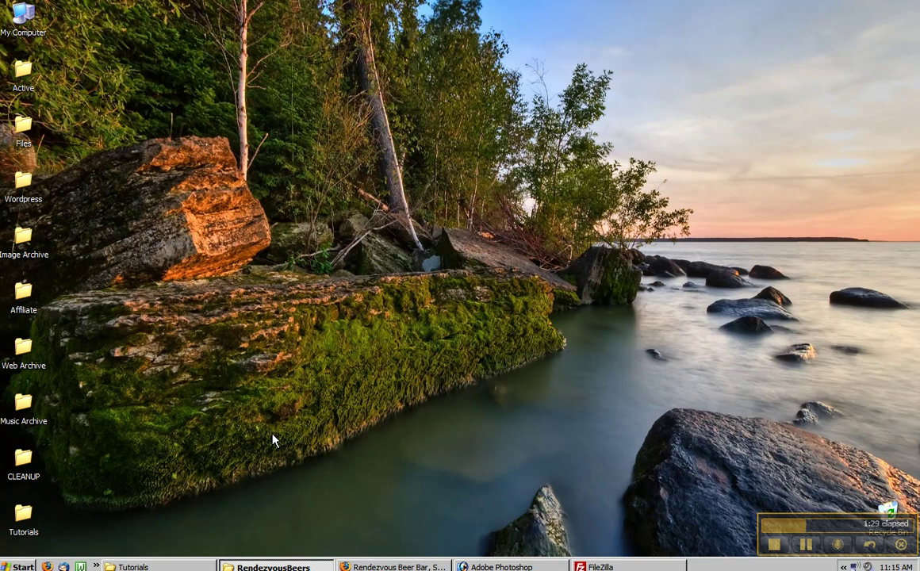
Cycle through the open application windows and bring the Rendezvous Beer Bar site in Firefox to the front
key(alt+Tab)
key(alt+Tab)
key(alt+Tab)
key(alt+Tab)
key(alt+Tab)
key(alt+Tab)
key(alt+Tab)
key(alt+Tab)
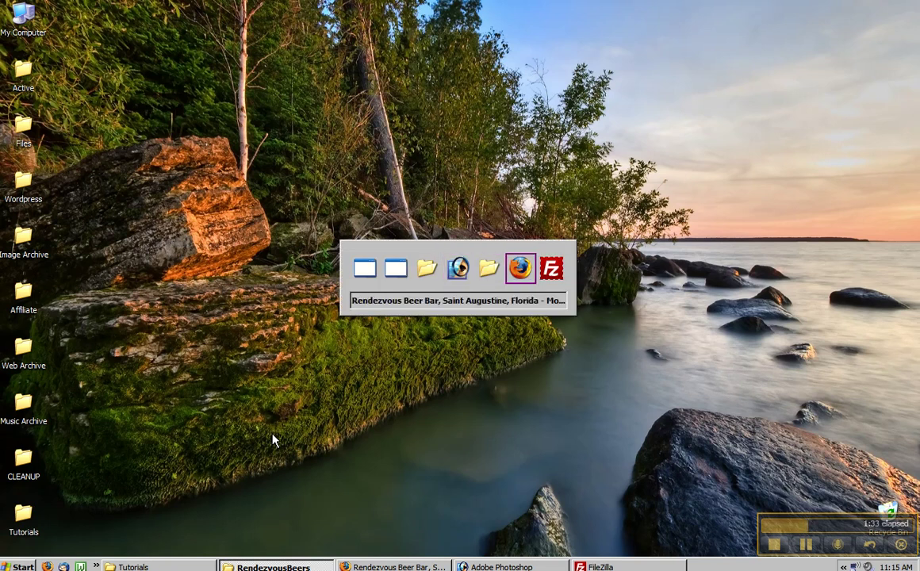
key(alt+Tab)
key(alt+Tab)
key(alt+Tab)
key(alt+Tab)
key(alt+Tab)
key(alt+Tab)
key(alt+Tab)
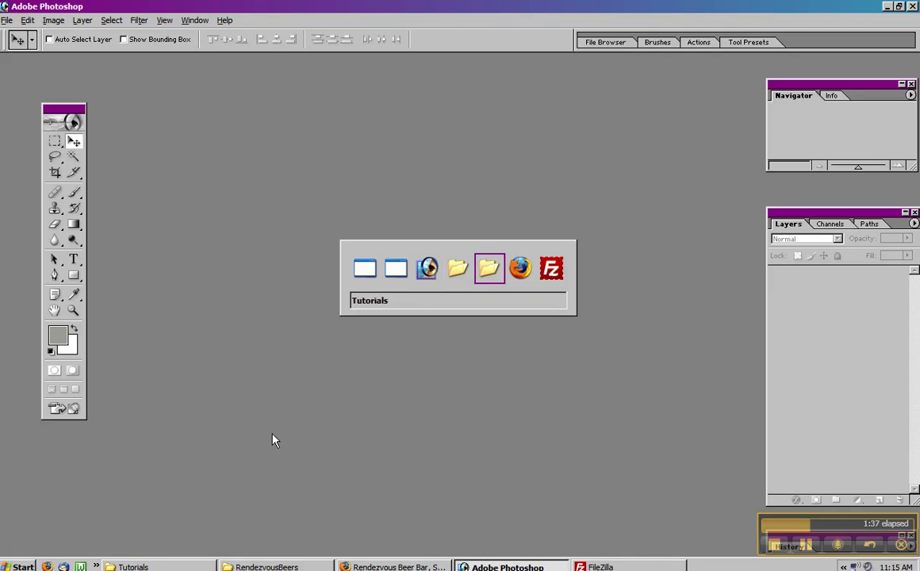
key(alt+Tab)
key(alt+Tab)
key(alt+Tab)
key(alt+Tab)
key(alt+Tab)
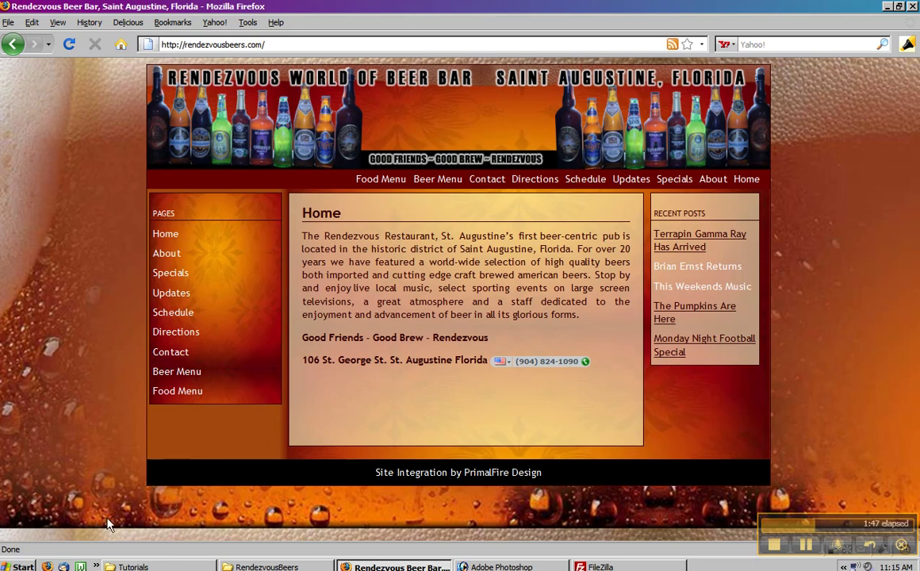
Look through the hidden Quick Launch shortcuts and the list of toolbars available for the taskbar
click(97, 564)
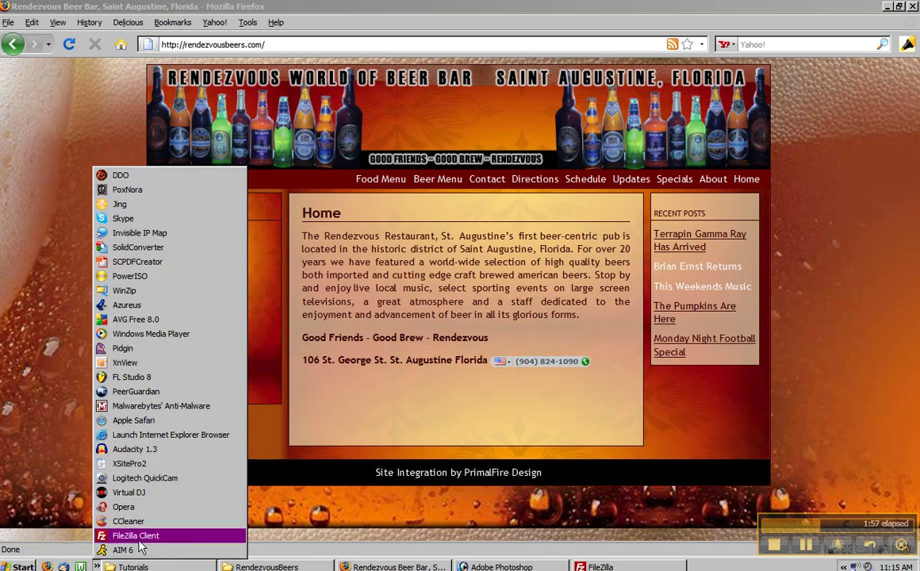
click(67, 533)
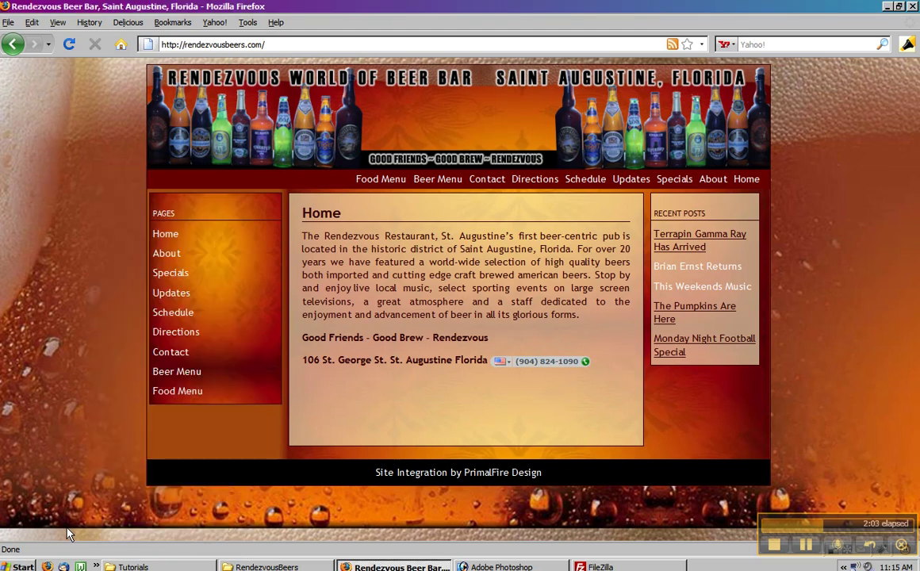
click(96, 566)
click(96, 566)
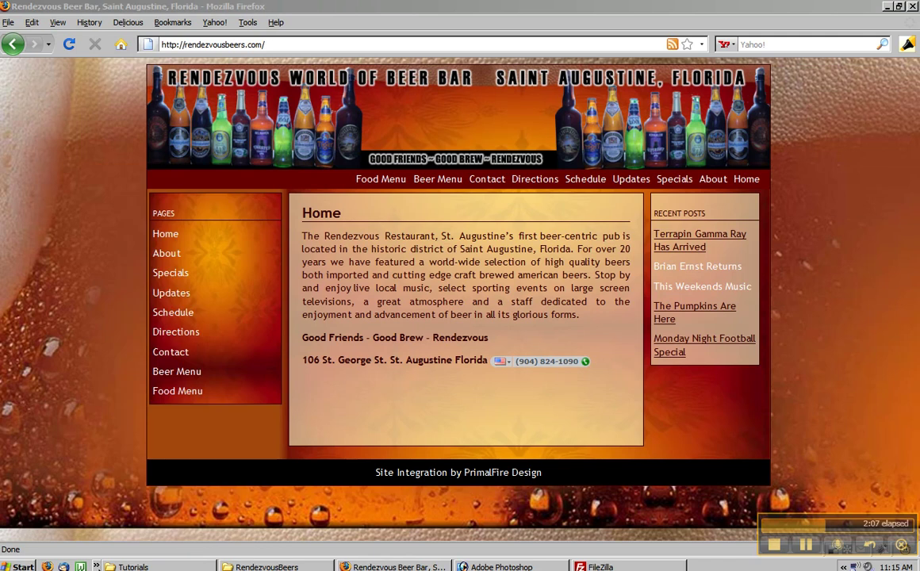
right_click(705, 565)
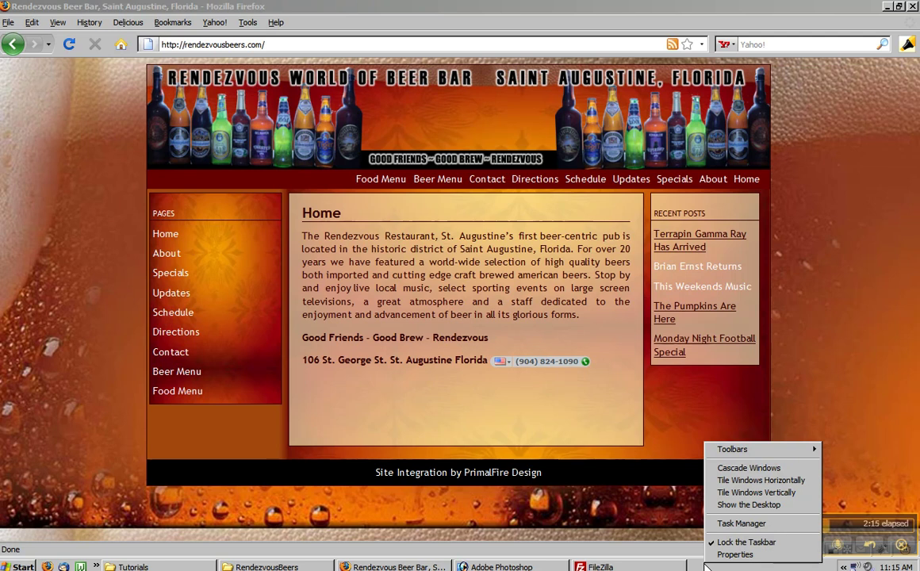
mouse_move(759, 454)
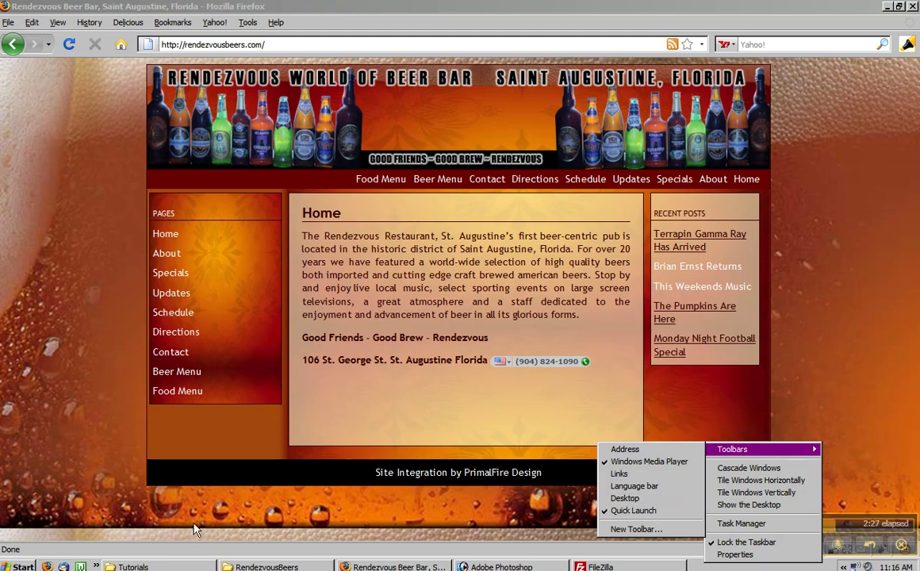
Minimize the browser, FileZilla and Photoshop windows to reveal the RendezvousBeers folder
click(836, 55)
click(886, 6)
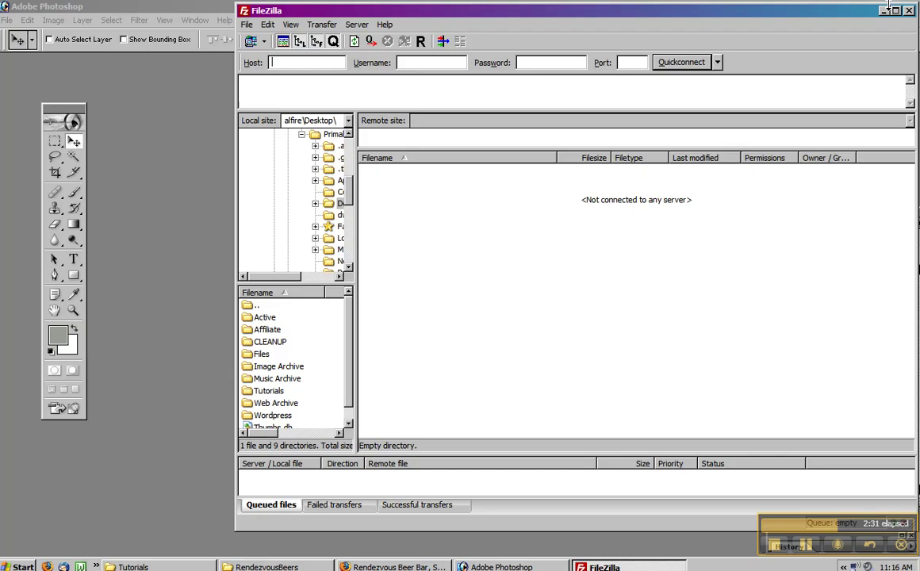
click(885, 9)
click(887, 7)
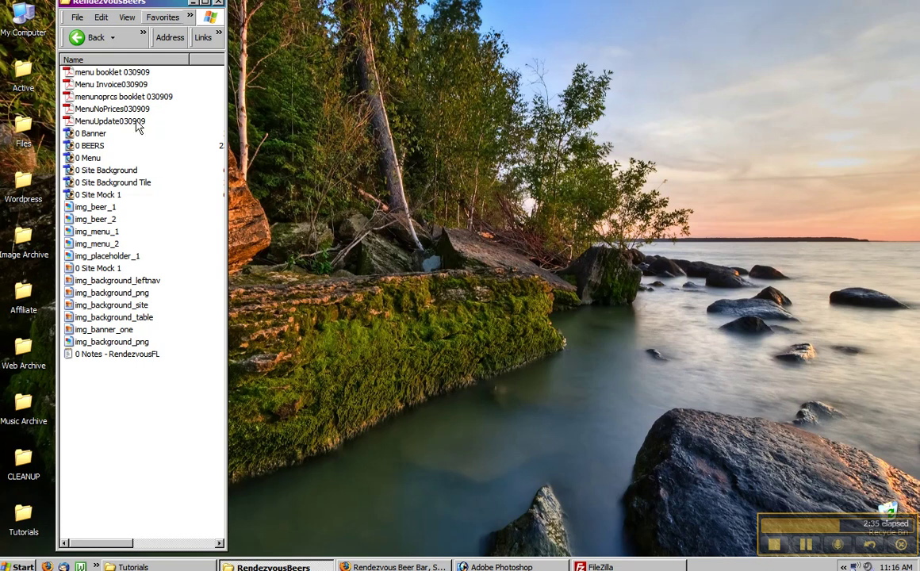
Create a shortcut to the 0 Notes - RendezvousFL text file and add it to Quick Launch
right_click(79, 357)
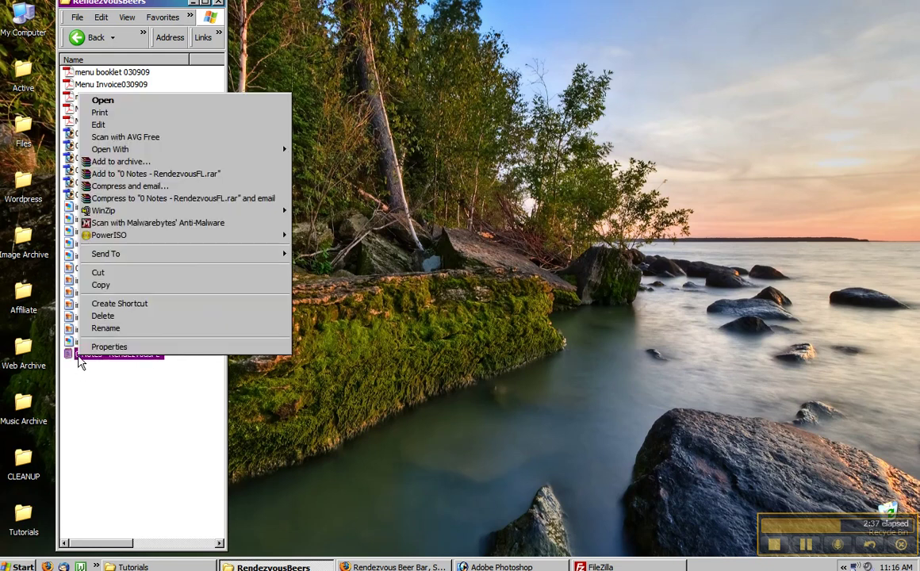
click(143, 306)
drag(69, 372, 75, 566)
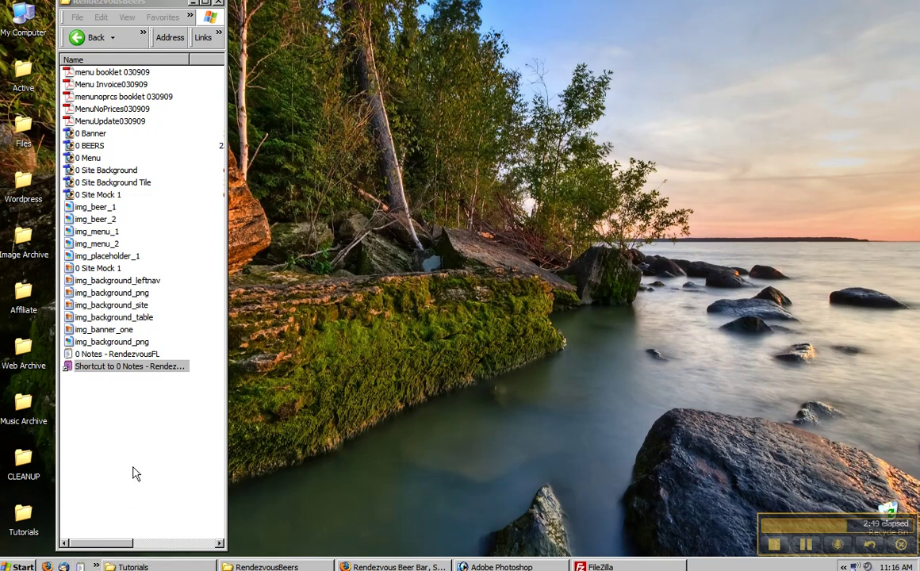
Delete the notes file shortcut from both Quick Launch and the RendezvousBeers folder
right_click(82, 565)
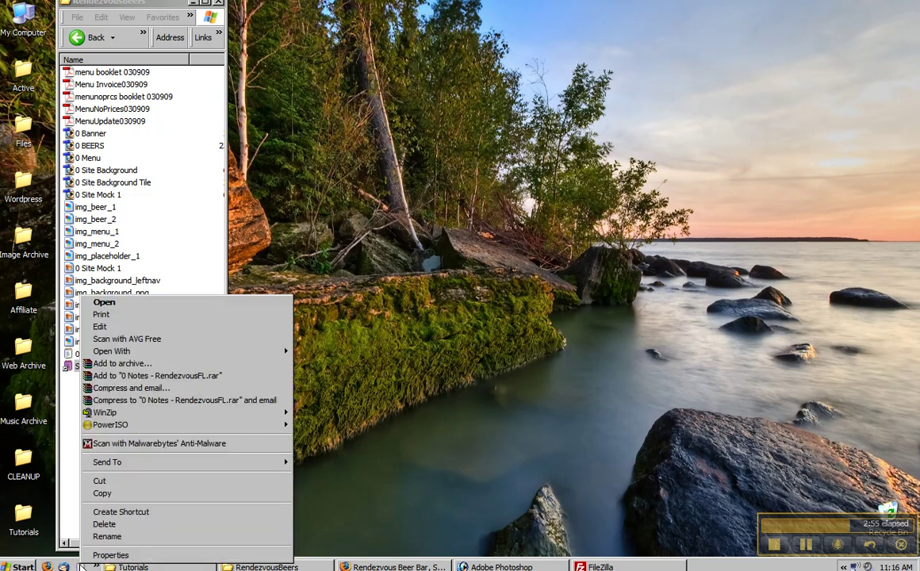
click(121, 525)
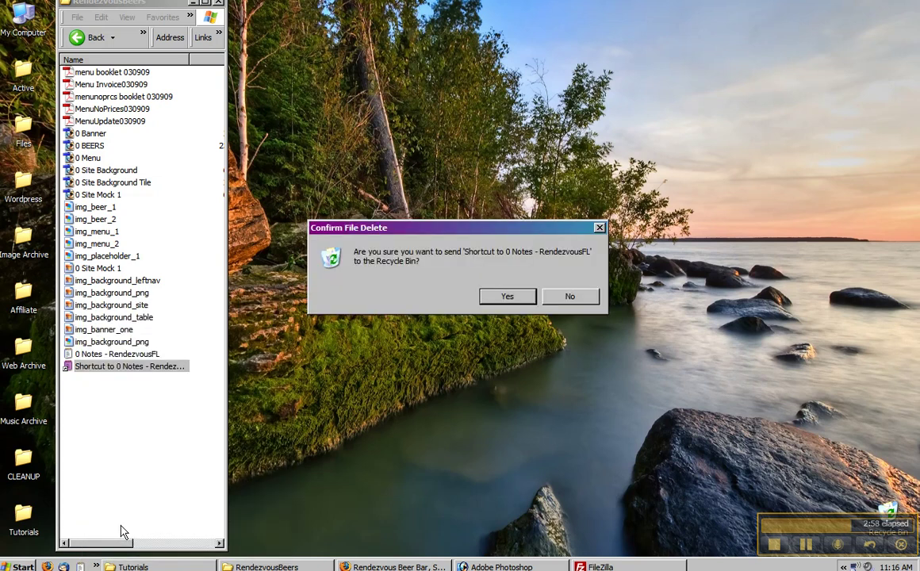
click(488, 298)
right_click(127, 371)
click(212, 325)
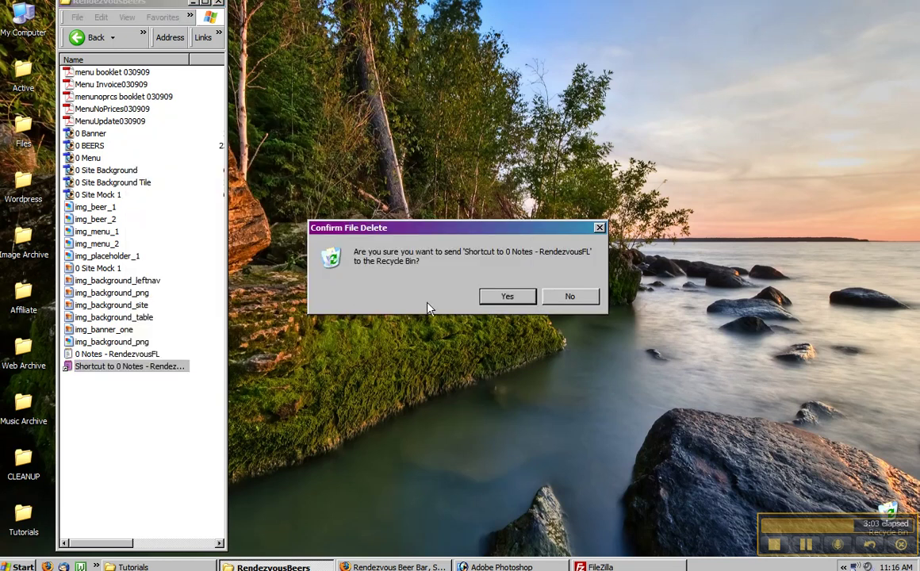
click(489, 298)
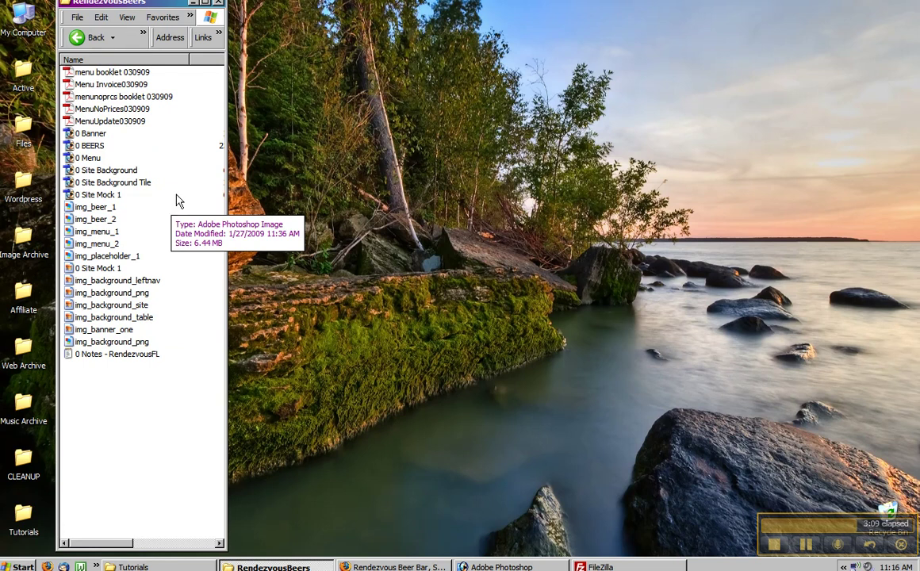
Widen the RendezvousBeers folder window to show the Size and Type columns, and examine the listed files
drag(226, 171, 344, 173)
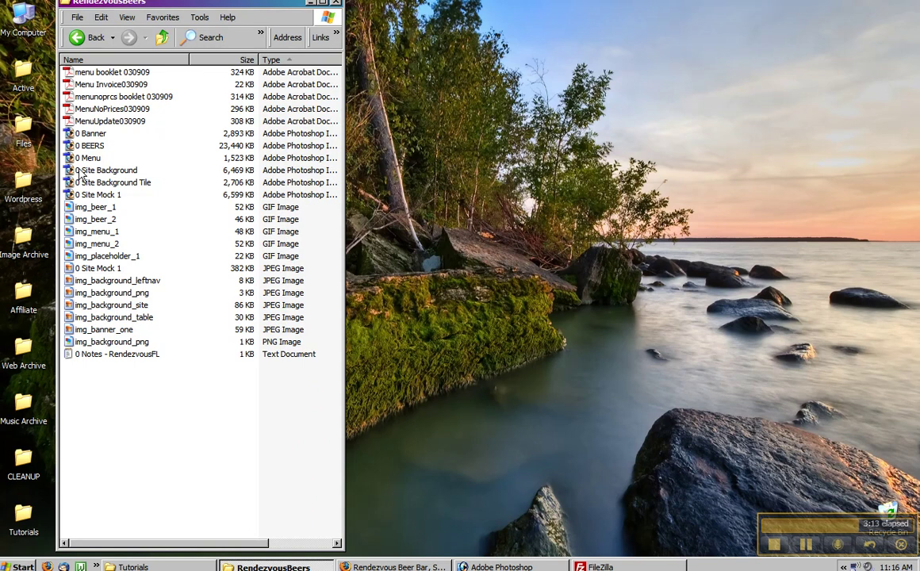
mouse_move(73, 328)
mouse_move(92, 204)
mouse_move(121, 282)
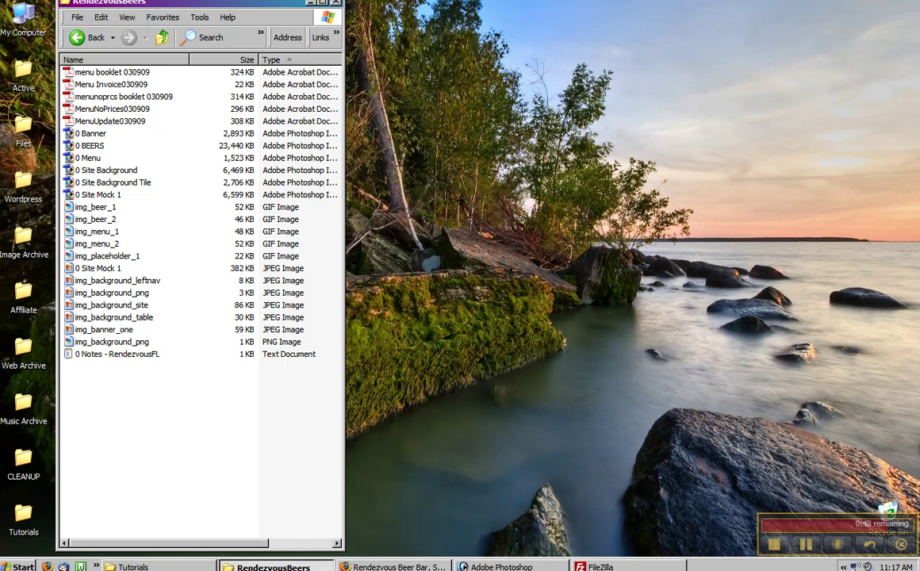
Switch to Firefox, go to the wp-admin page of rendezvousbeers.com and log in with the prefilled credentials
click(377, 567)
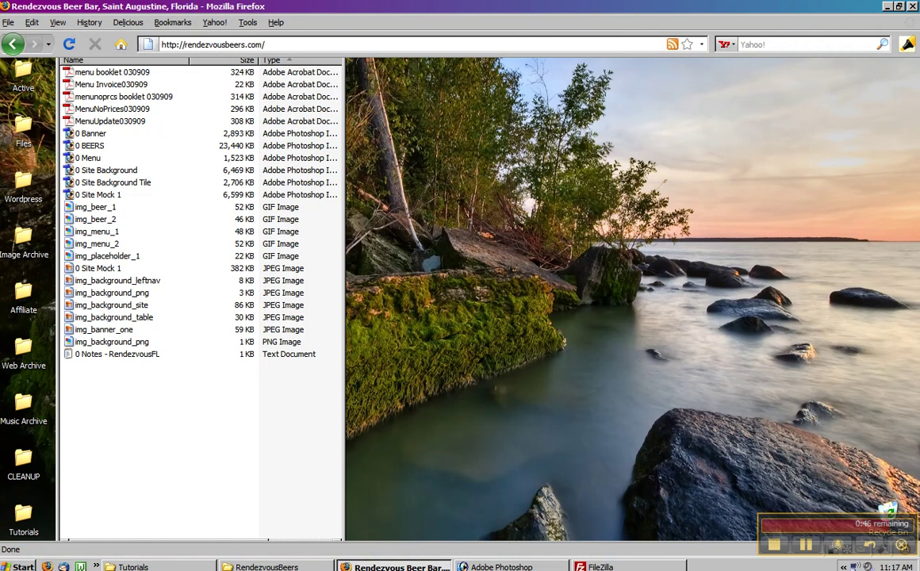
click(354, 46)
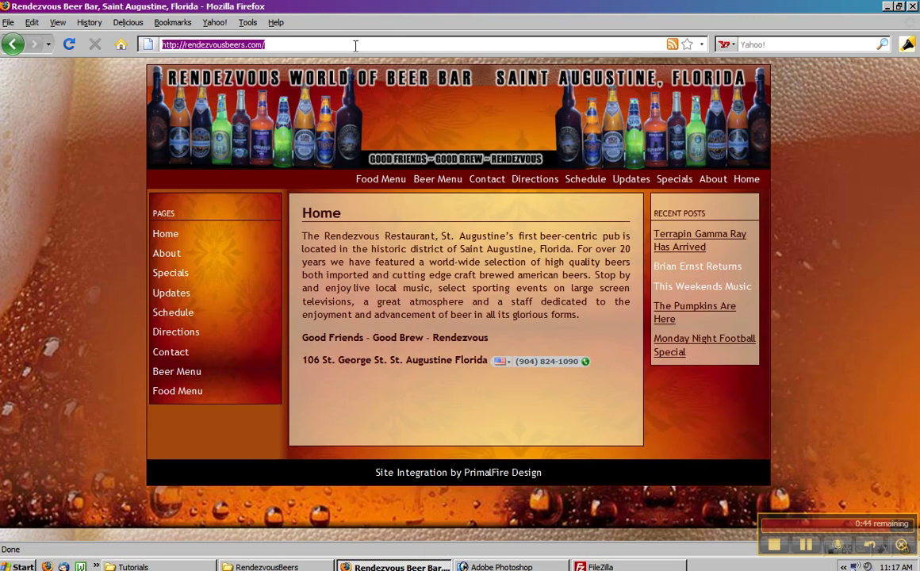
click(354, 46)
text(wp-)
key(Down)
key(Return)
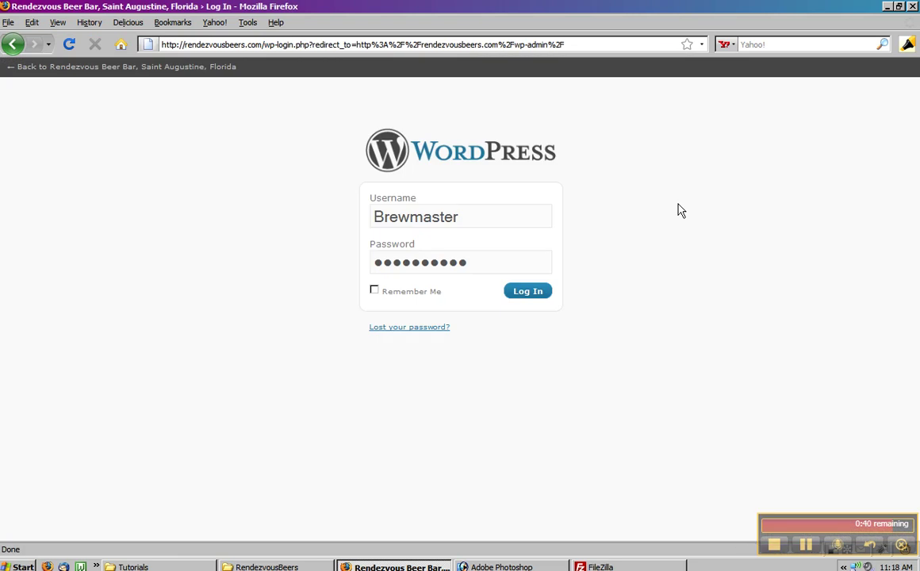
click(528, 295)
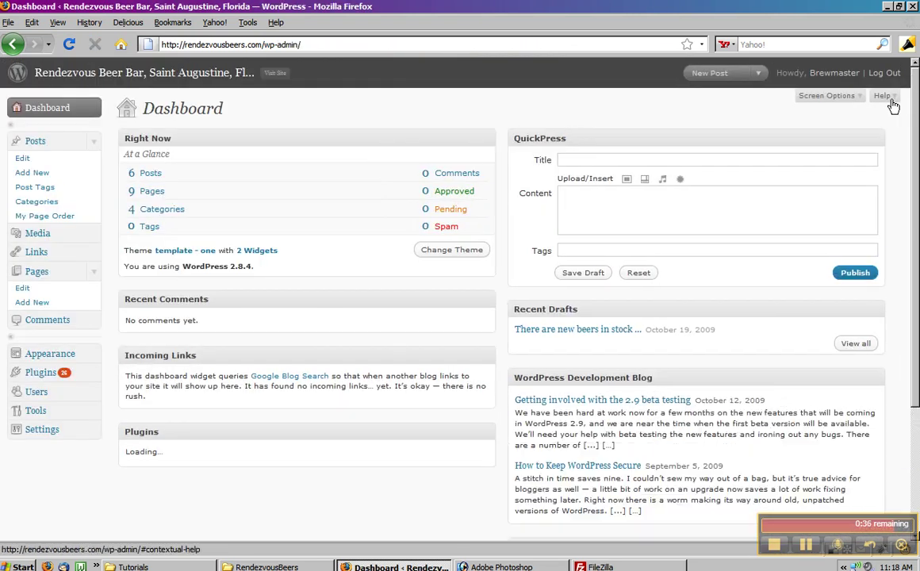
Open a second copy of the WordPress Dashboard and the live site's home page in new browser tabs
right_click(45, 113)
click(79, 121)
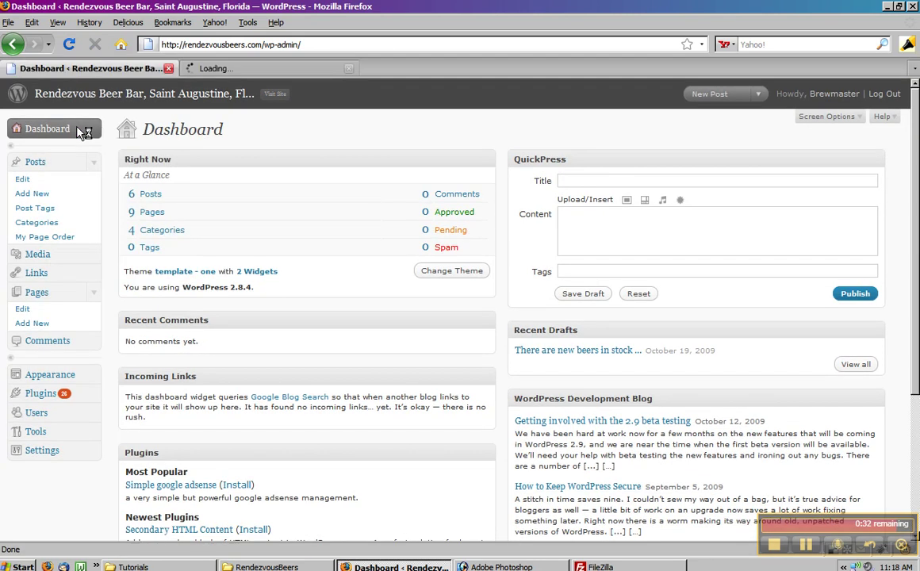
right_click(196, 99)
click(208, 112)
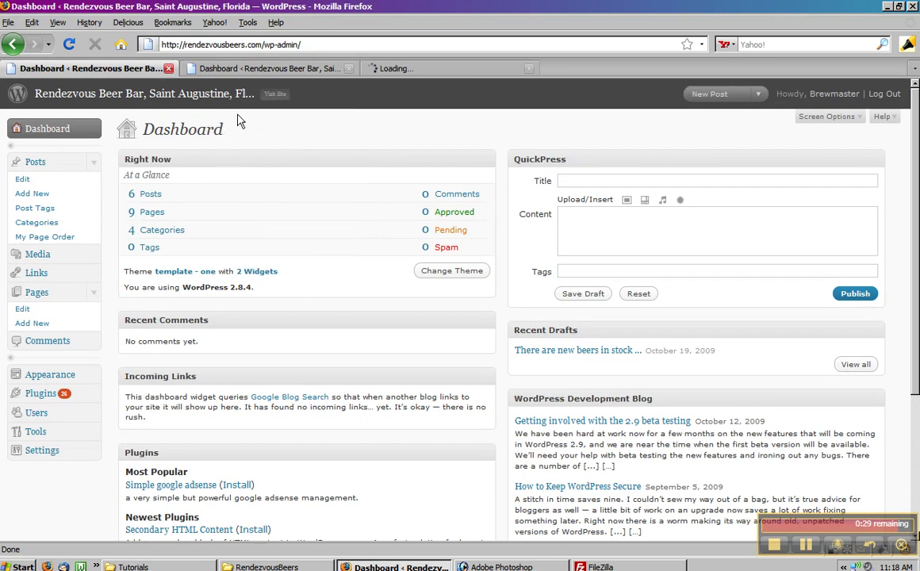
Switch between the two Dashboard tabs and the live site tab to review each one
click(423, 69)
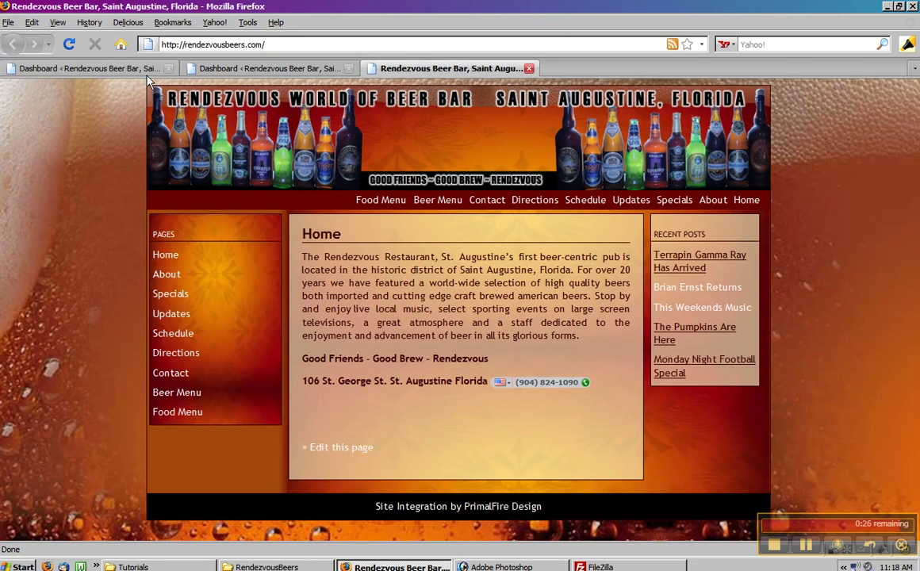
click(107, 69)
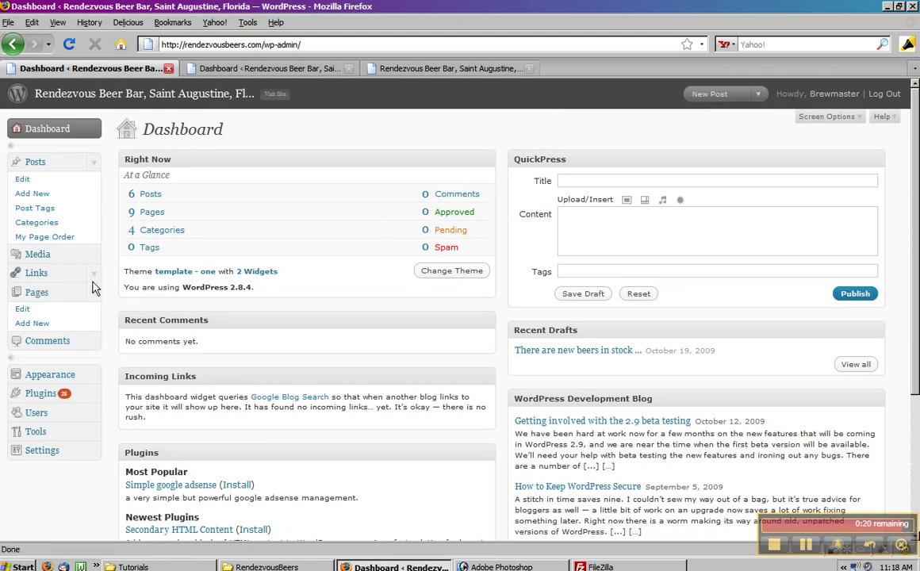
key(ctrl+Tab)
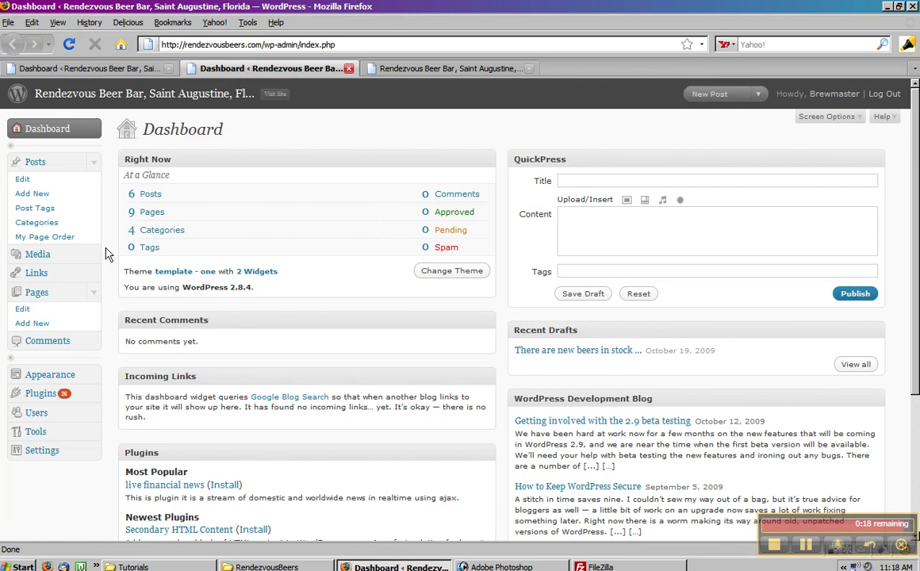
click(394, 68)
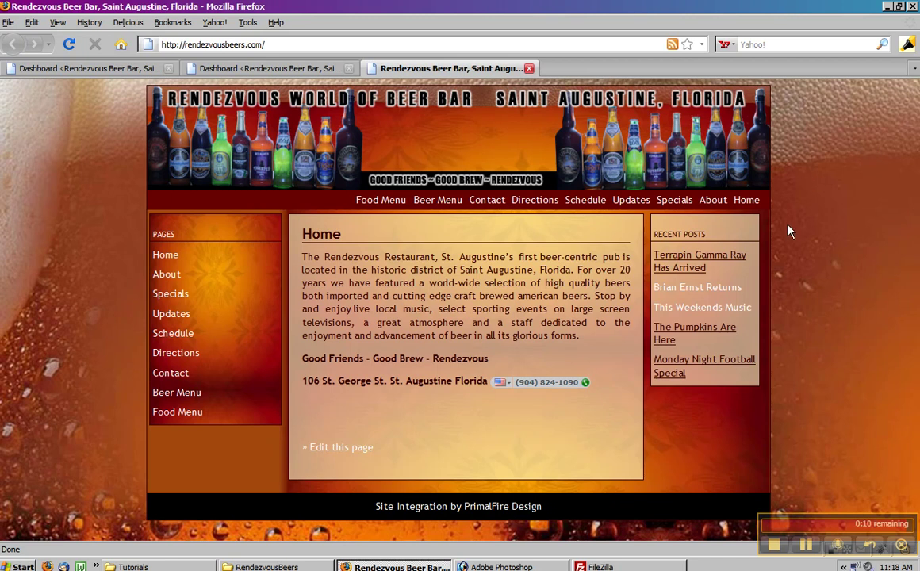
Minimize the browser and the RendezvousBeers folder window to clear the desktop
click(888, 5)
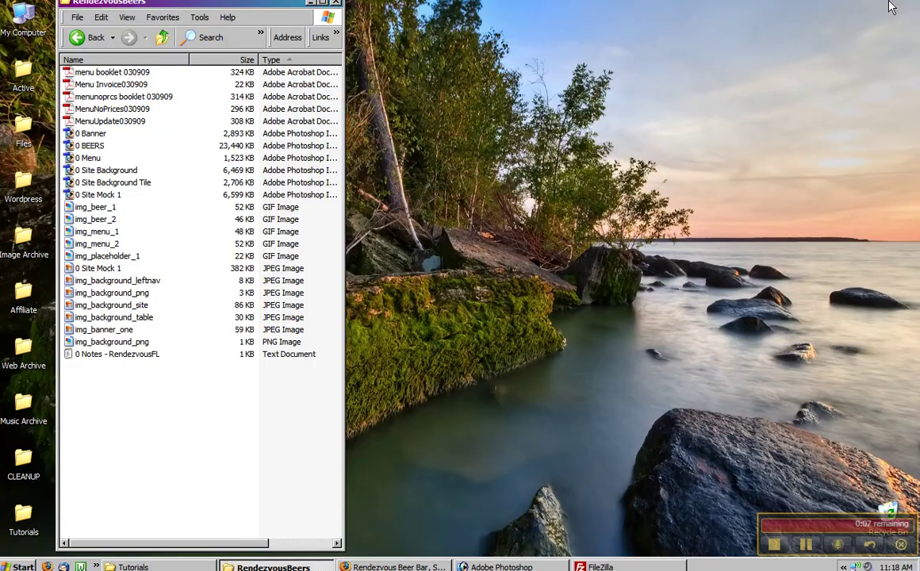
click(291, 8)
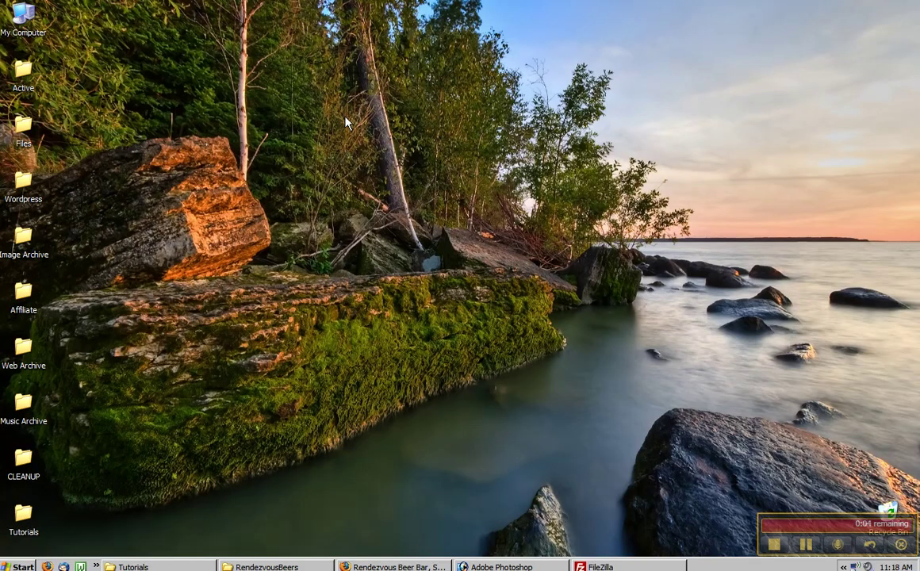